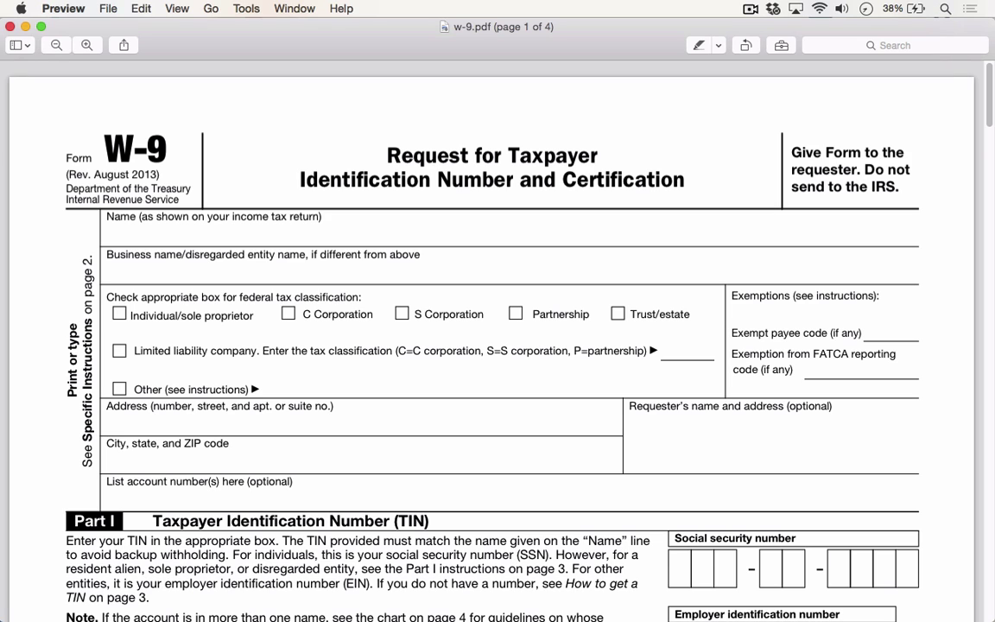
Add a text box from the Annotate tools and move it onto the W-9 Name line
click(245, 9)
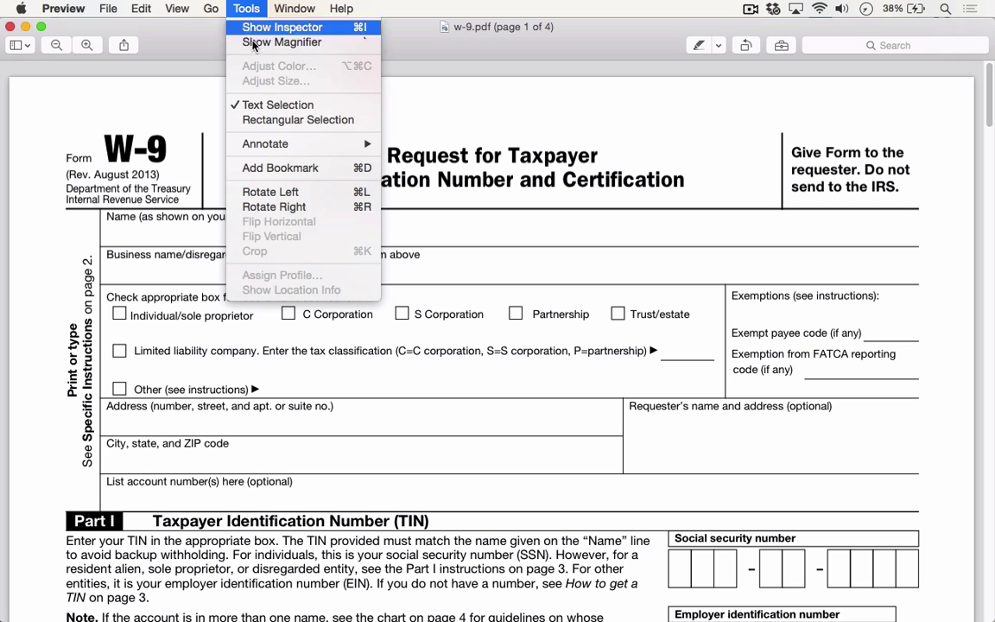
mouse_move(285, 144)
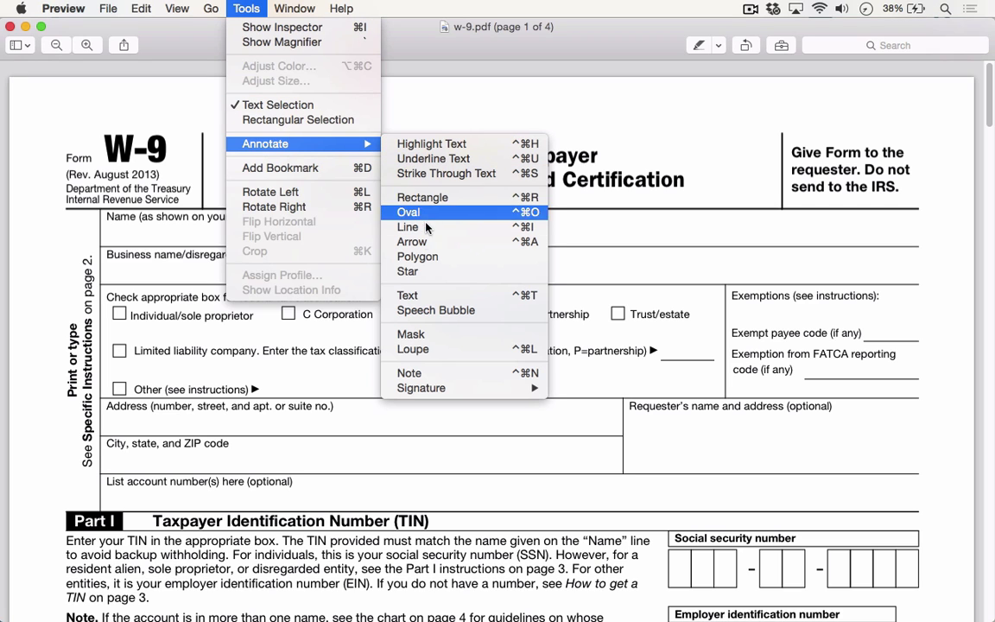
click(432, 295)
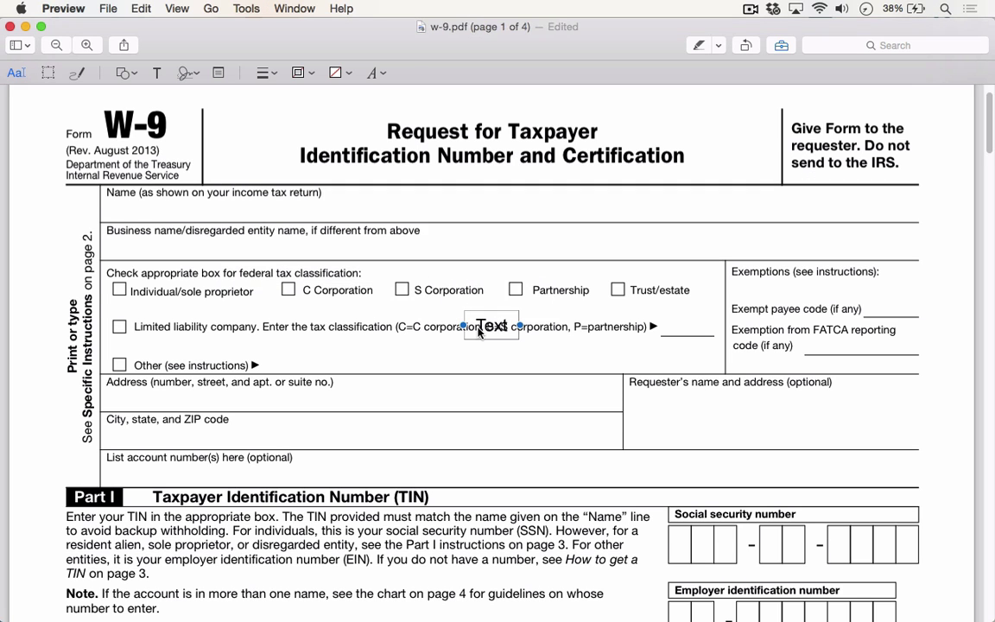
drag(478, 322, 121, 224)
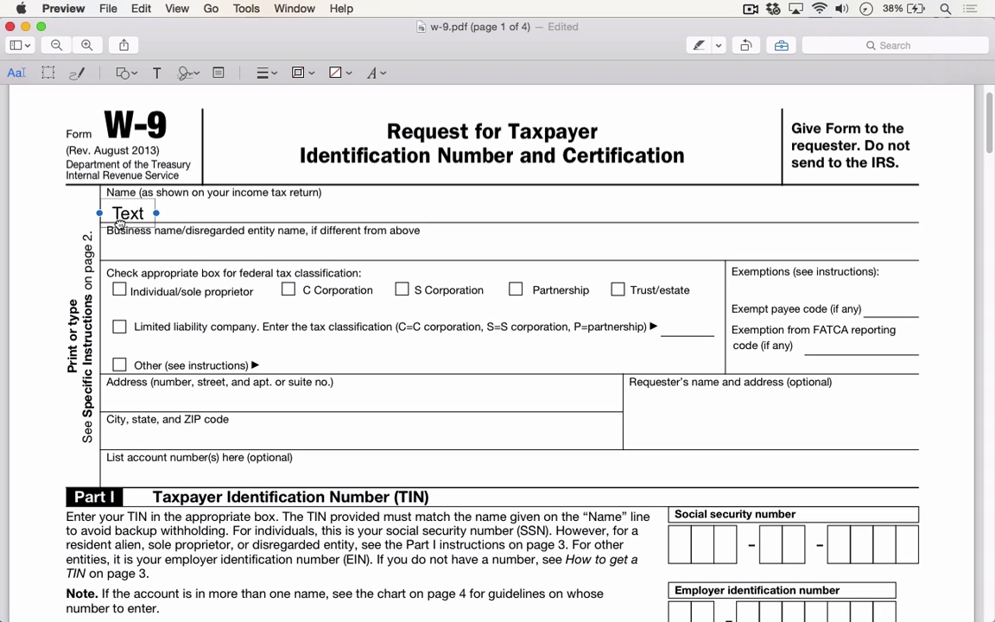
Replace the placeholder with the taxpayer's full name and align the box under the Name label
double_click(125, 216)
key(BackSpace)
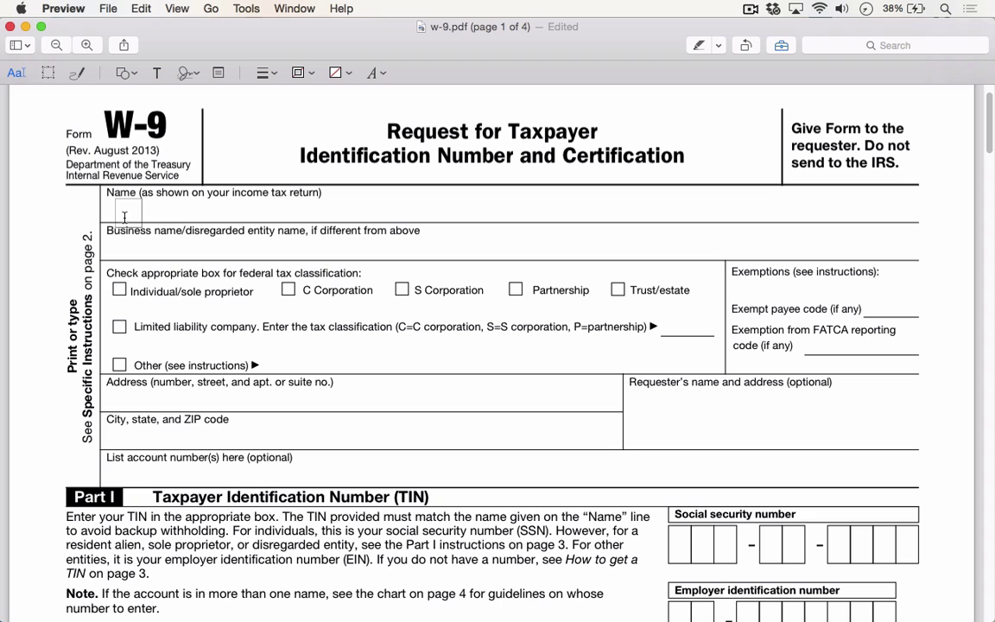
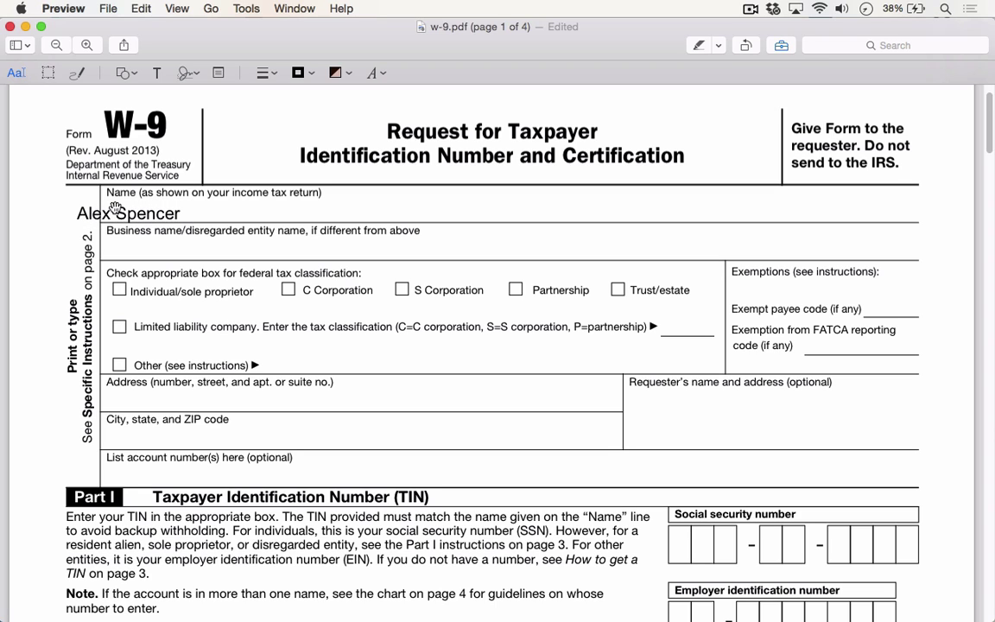
drag(115, 210, 150, 211)
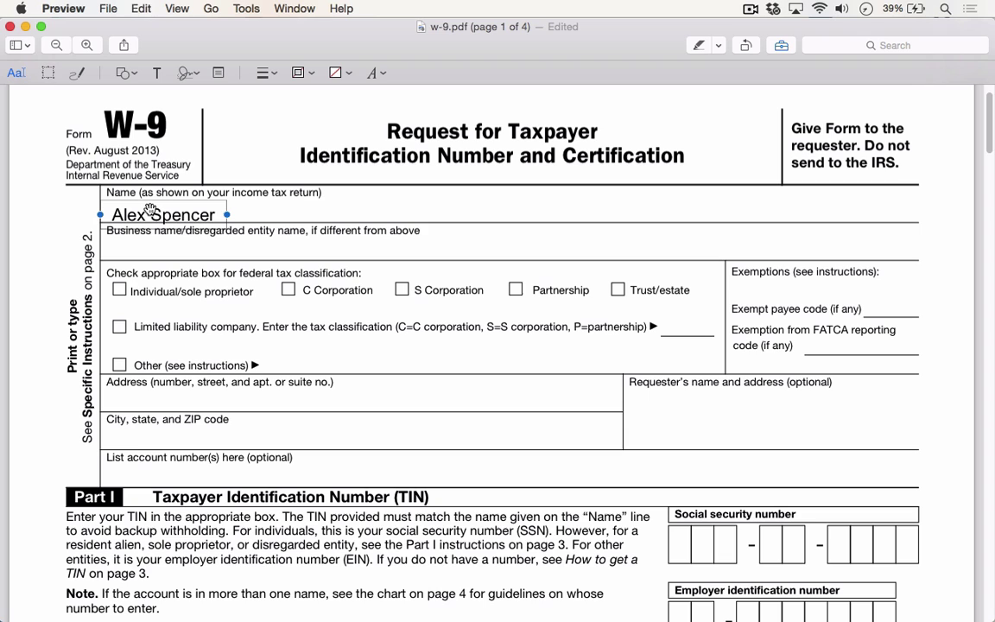
Copy the name box to the Business name line, change it to 'Bear Technologies', and nudge it left
drag(150, 211, 138, 242)
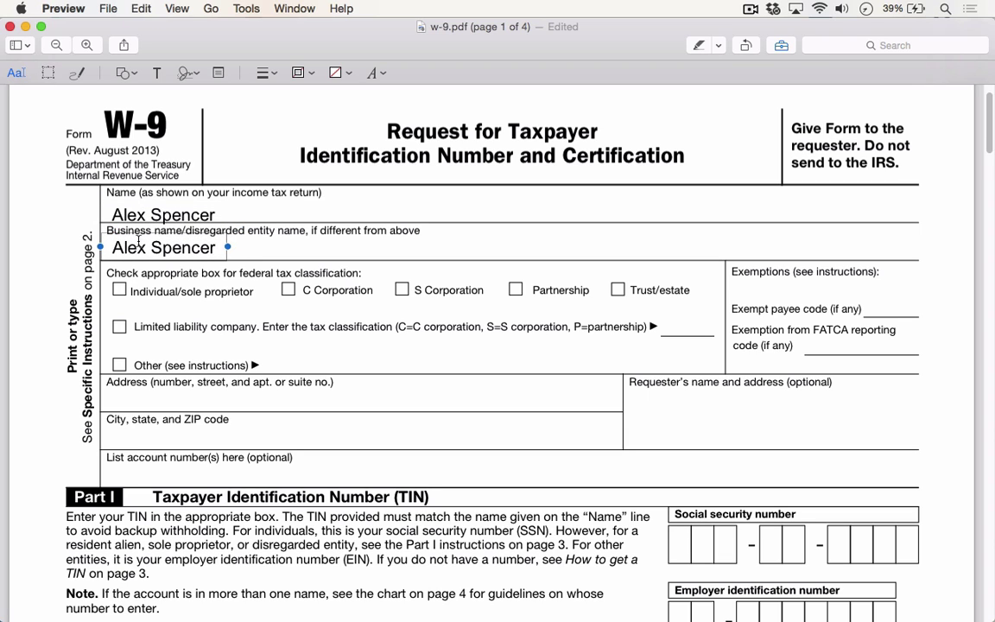
triple_click(138, 243)
text(Bear Te)
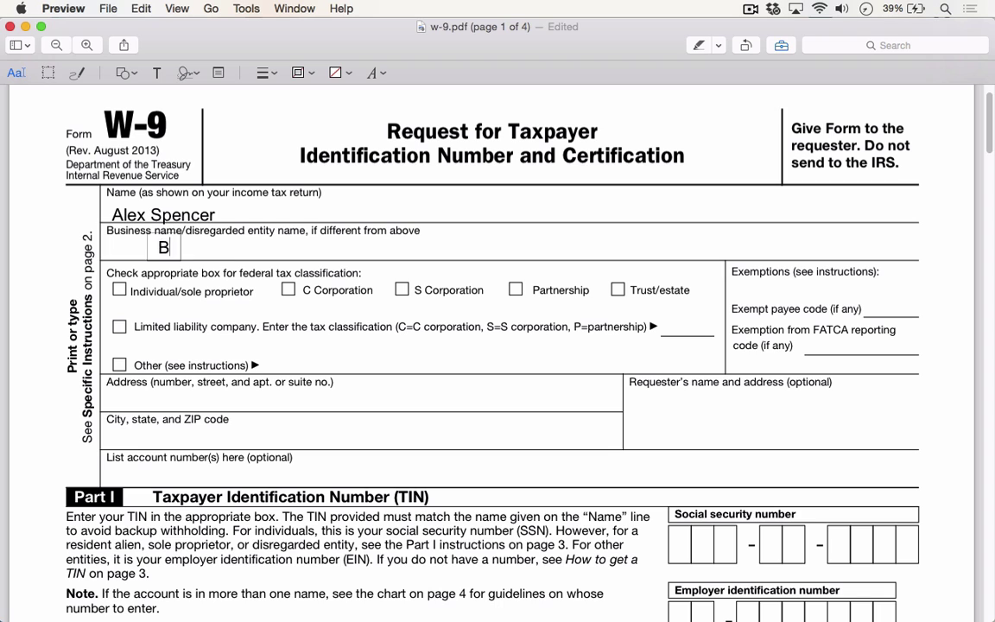
key(BackSpace)
text(echnologies)
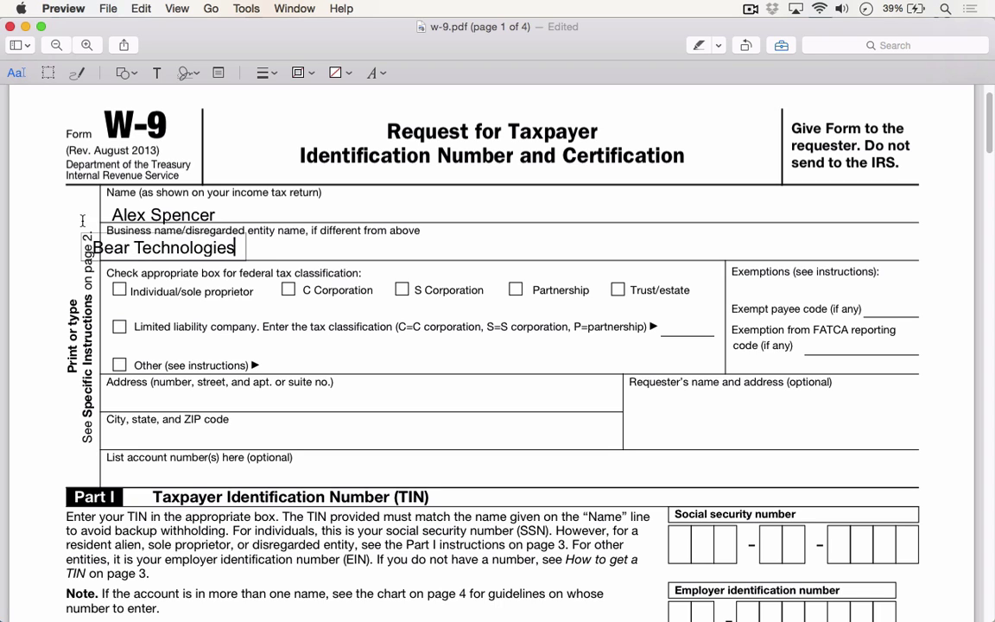
mouse_move(151, 246)
mouse_down()
mouse_move(124, 246)
mouse_move(138, 247)
mouse_up()
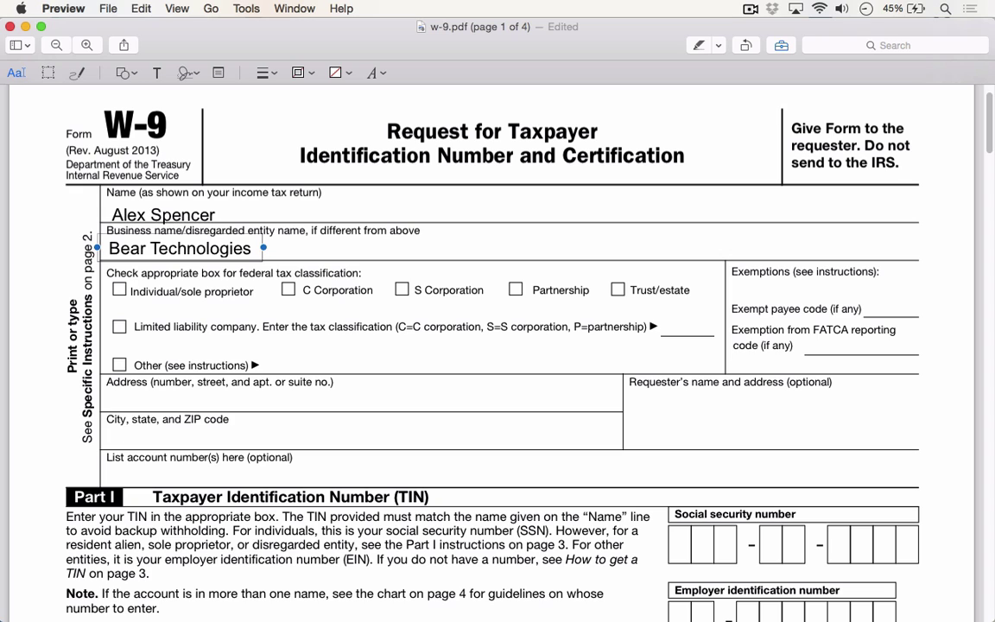
Add a rectangle and resize it to frame just the Limited liability company checkbox and label
click(245, 8)
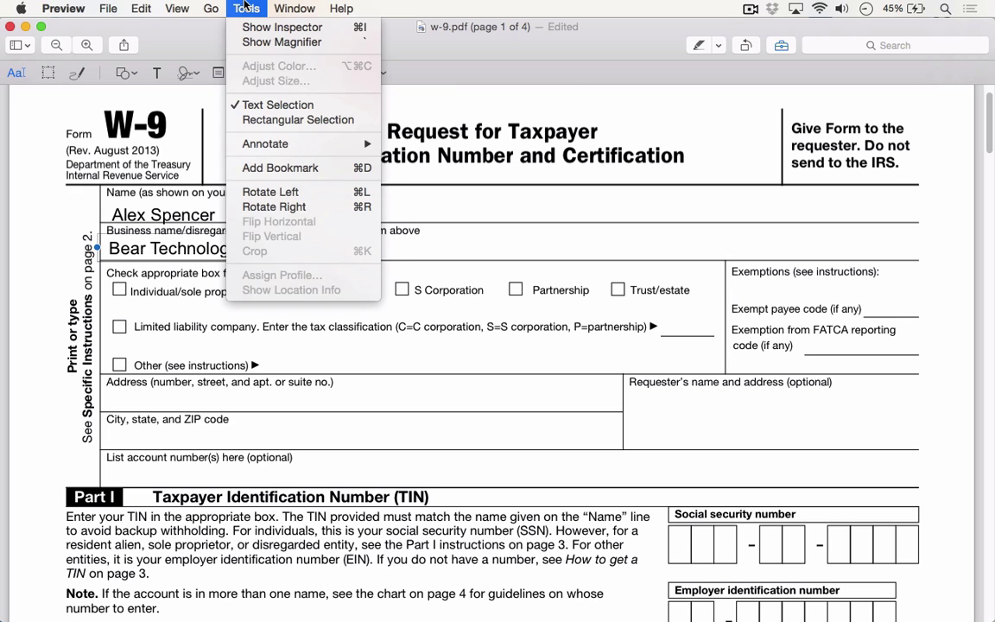
mouse_move(251, 144)
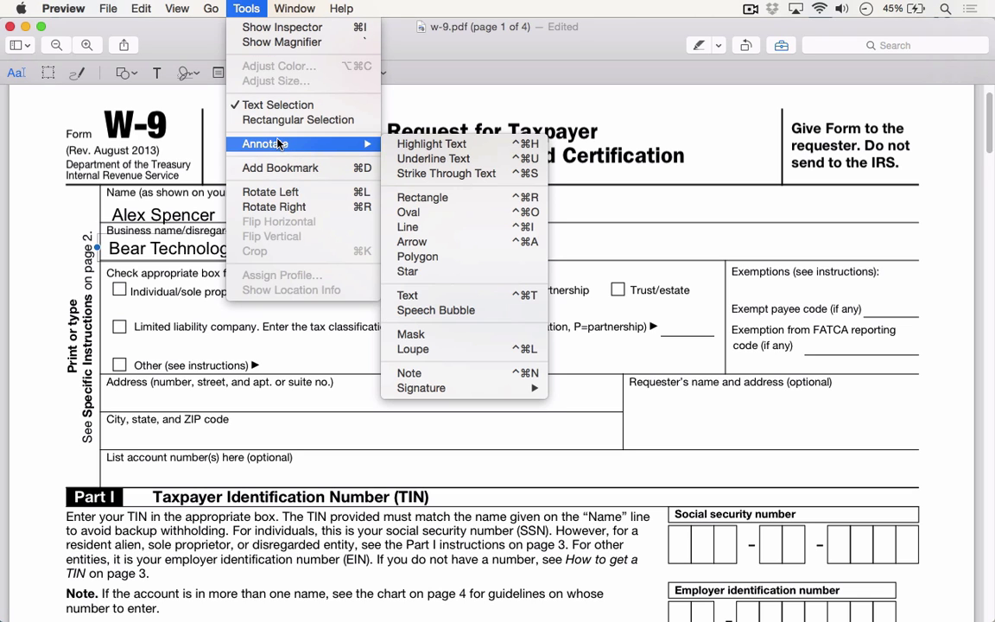
click(454, 197)
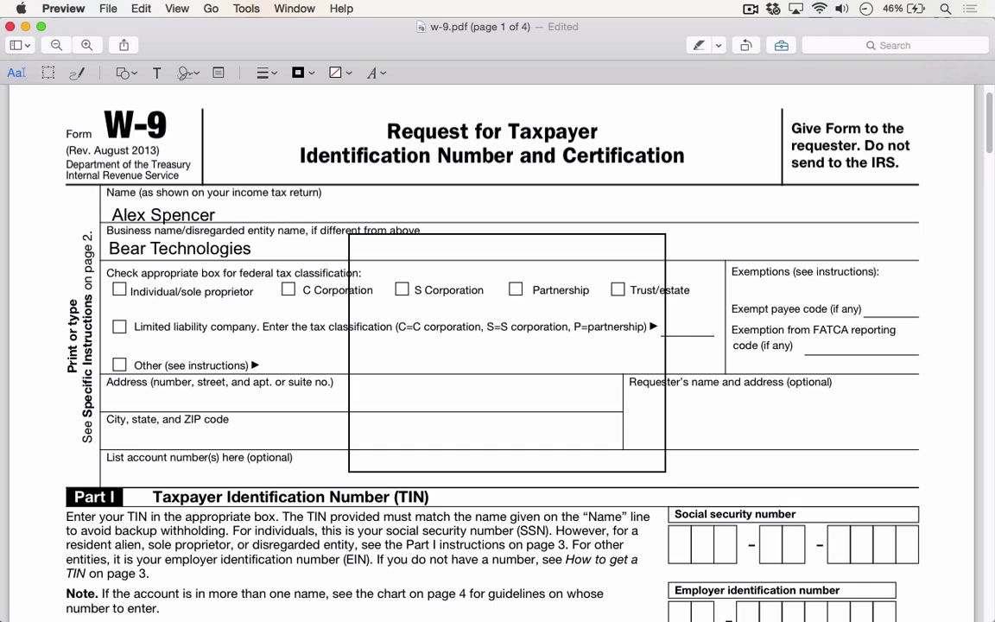
click(589, 332)
mouse_move(508, 234)
mouse_down()
mouse_move(510, 427)
mouse_move(382, 355)
mouse_move(238, 349)
mouse_up()
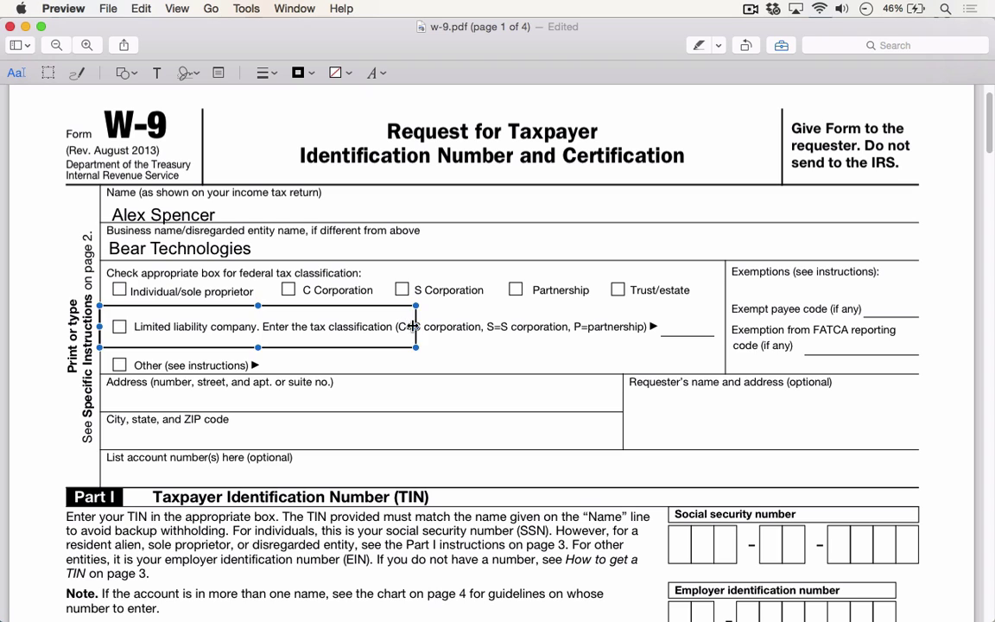
drag(416, 327, 258, 327)
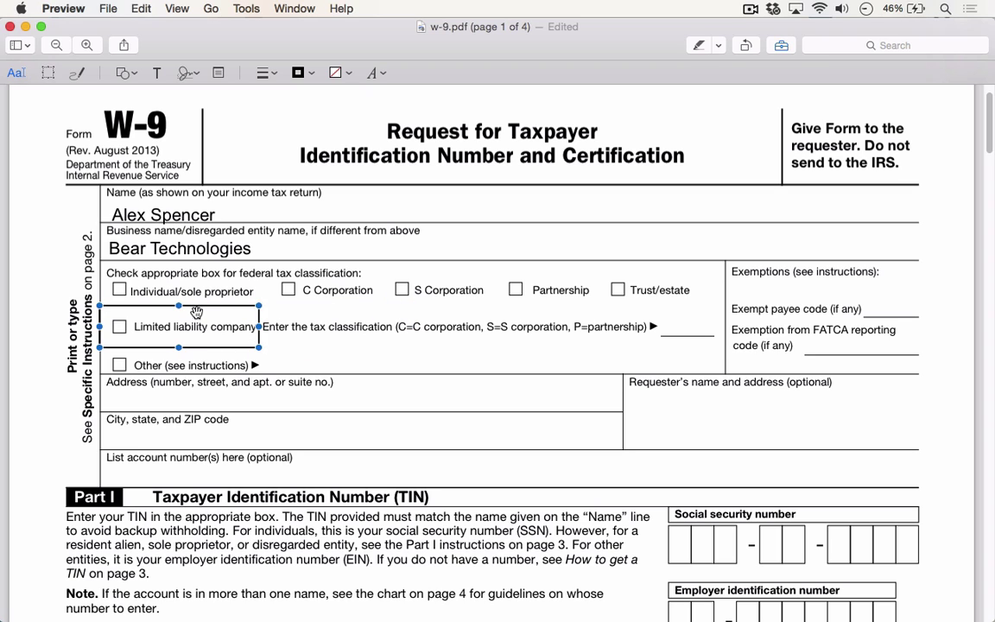
drag(178, 307, 178, 337)
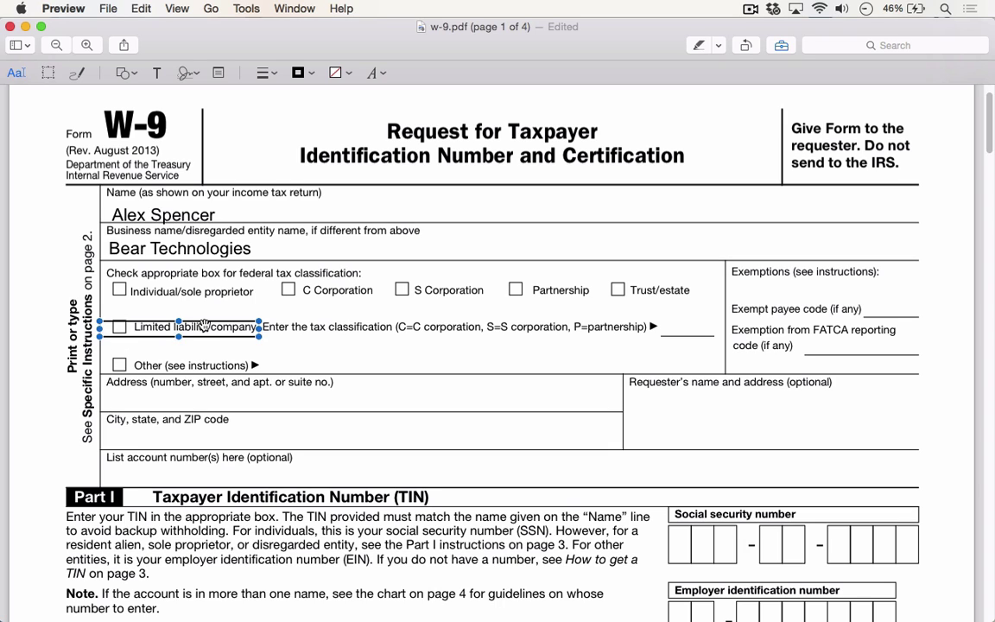
key(Up)
key(Up)
key(Up)
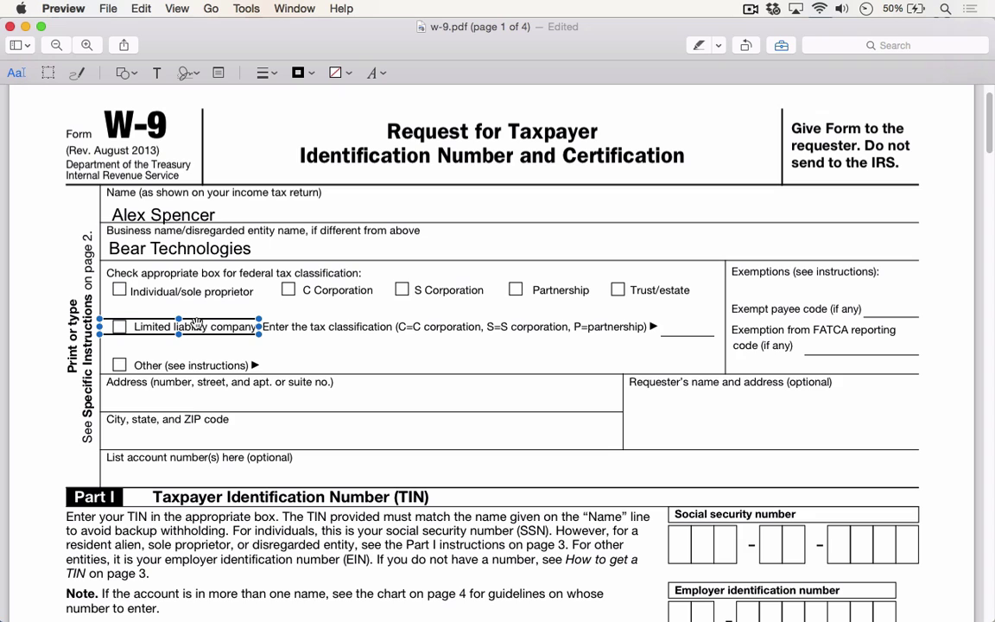
Fill the LLC rectangle with orange and lower the fill opacity to about 29%
click(350, 75)
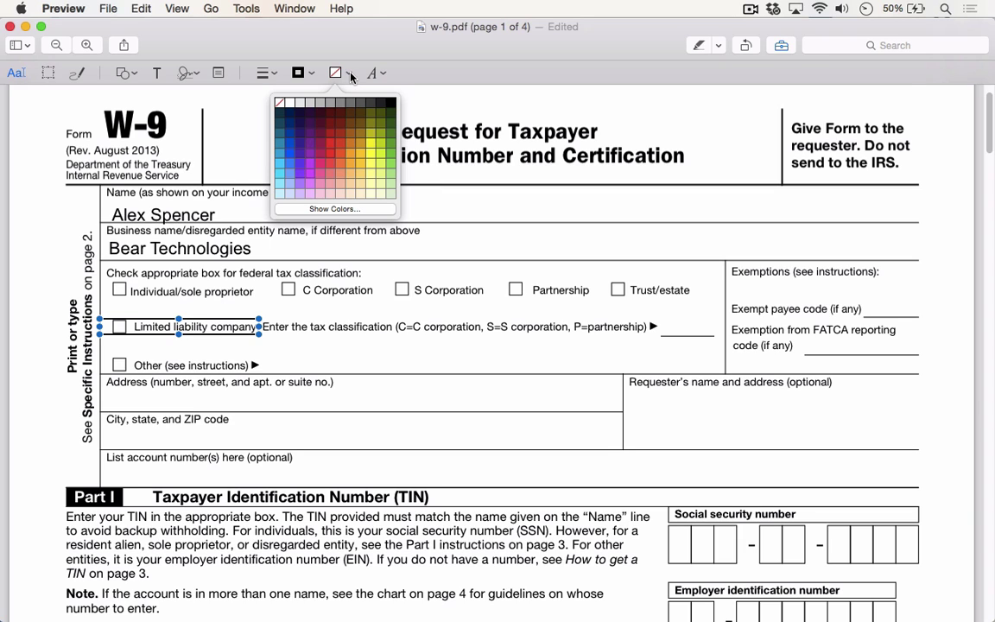
click(349, 157)
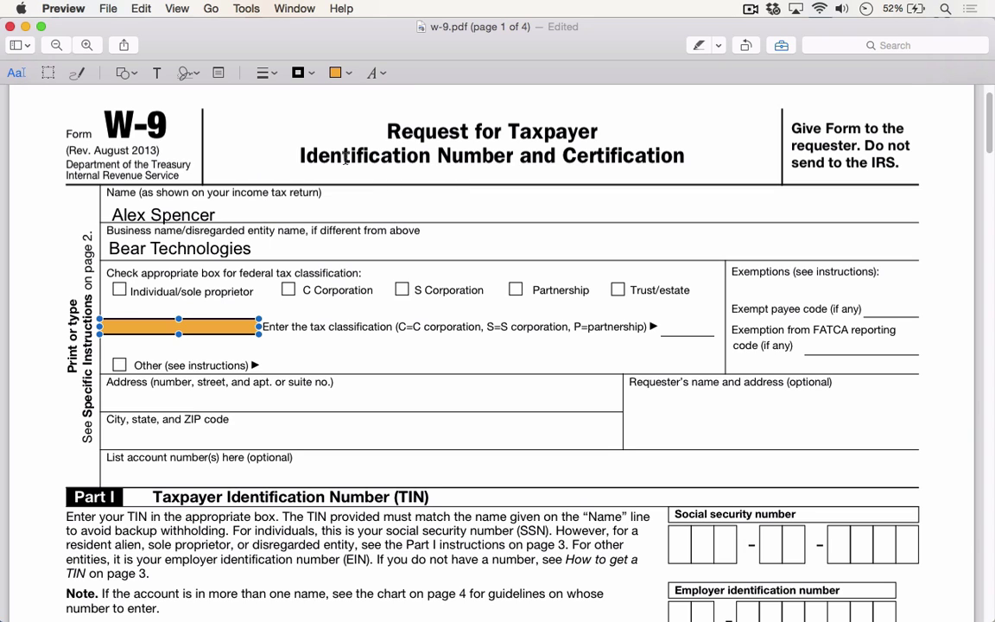
click(352, 76)
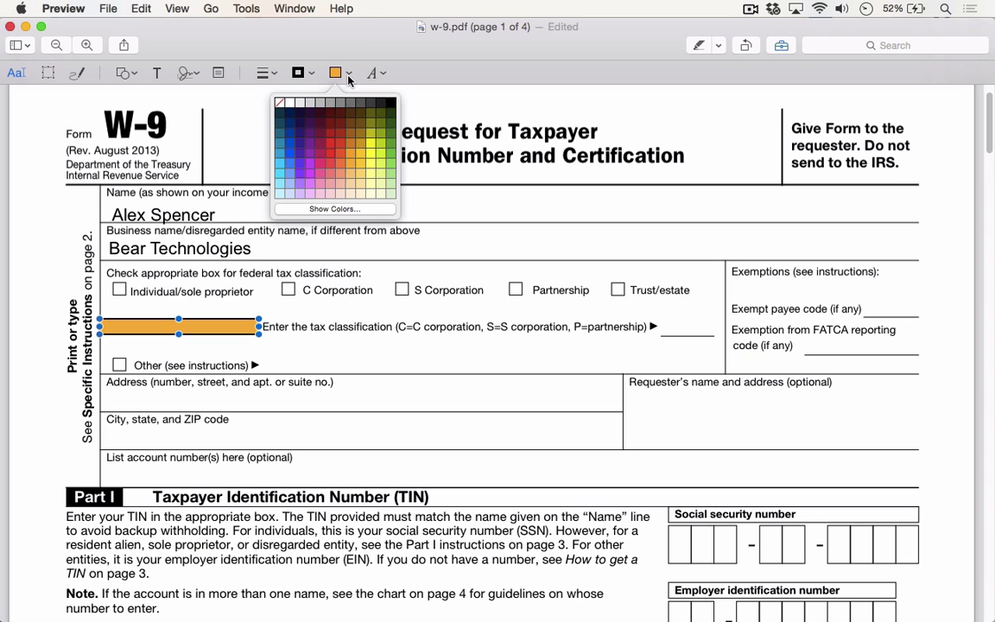
click(339, 209)
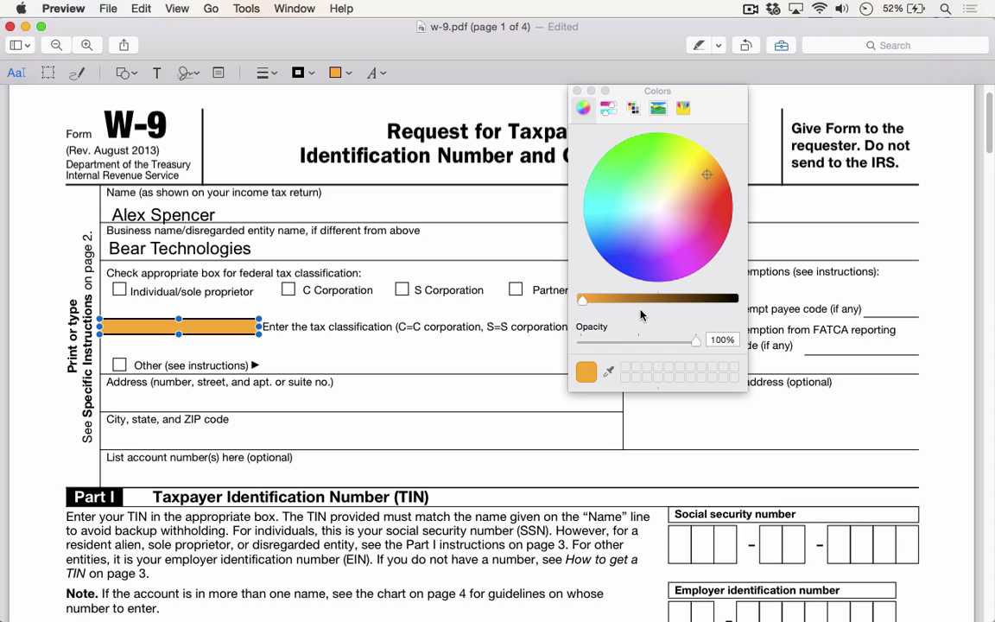
drag(696, 341, 614, 351)
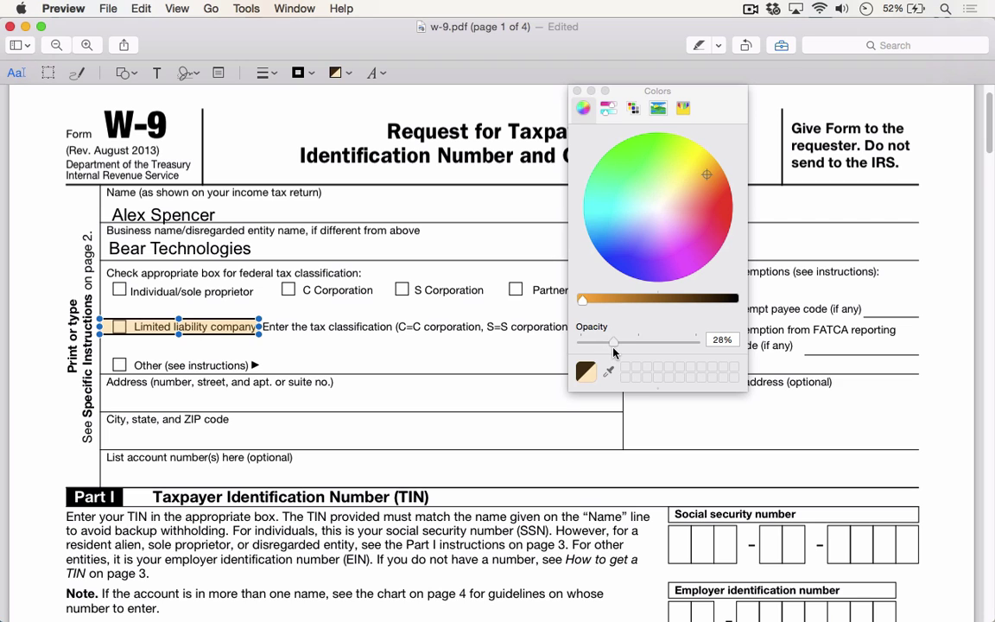
click(577, 91)
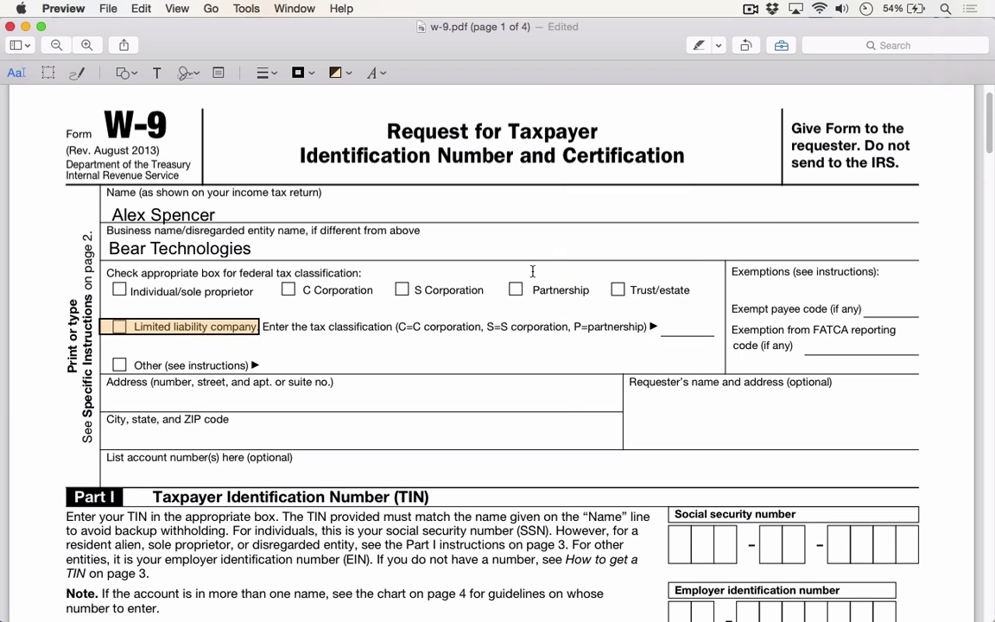
Scroll down to the Sign Here section and open Annotate > Signature > Manage Signatures
scroll(534, 272, down, 2)
scroll(534, 272, down, 20)
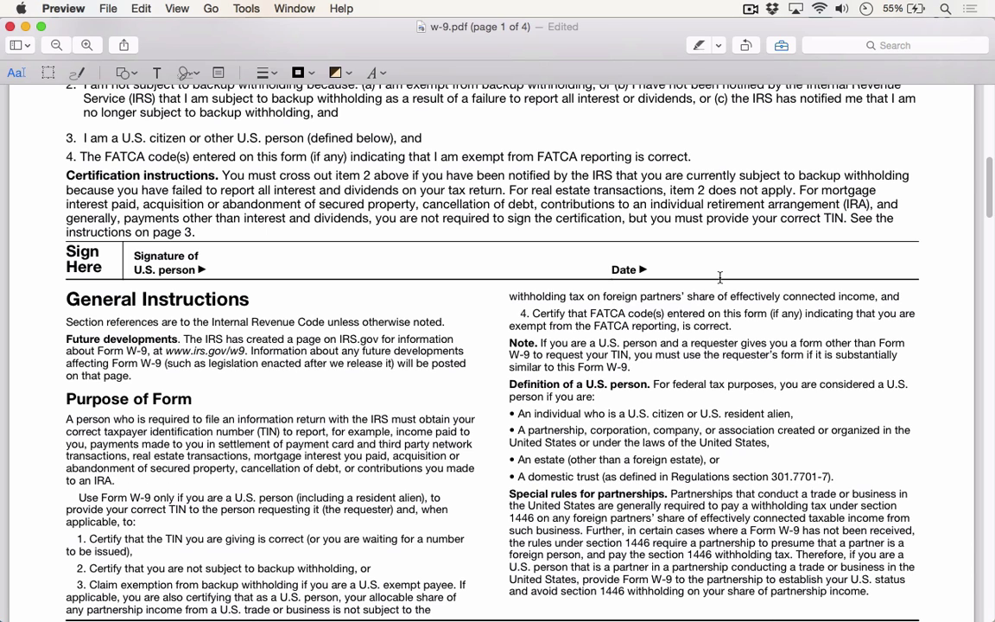
click(242, 9)
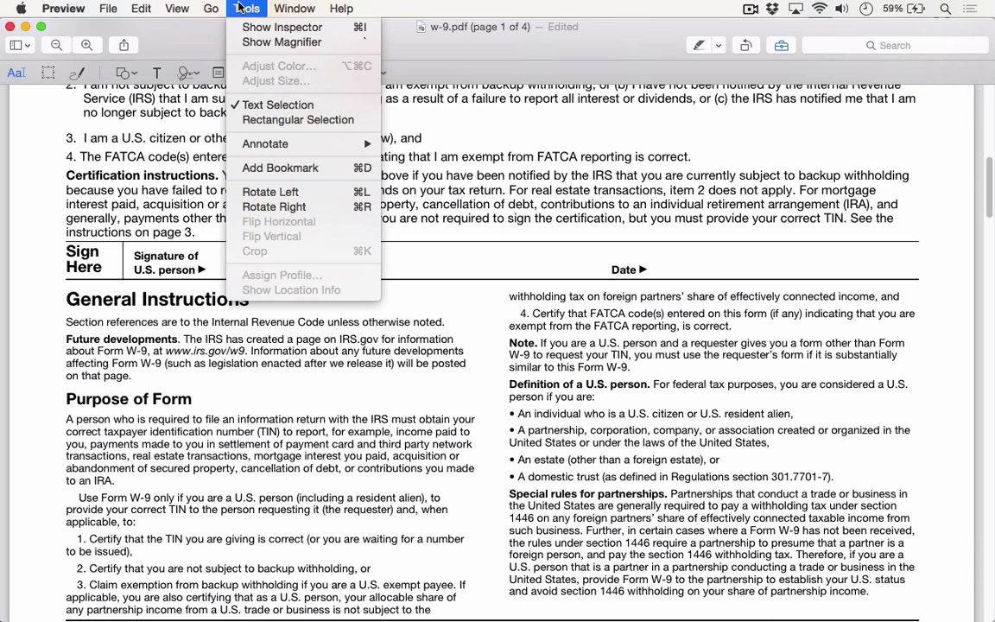
mouse_move(259, 143)
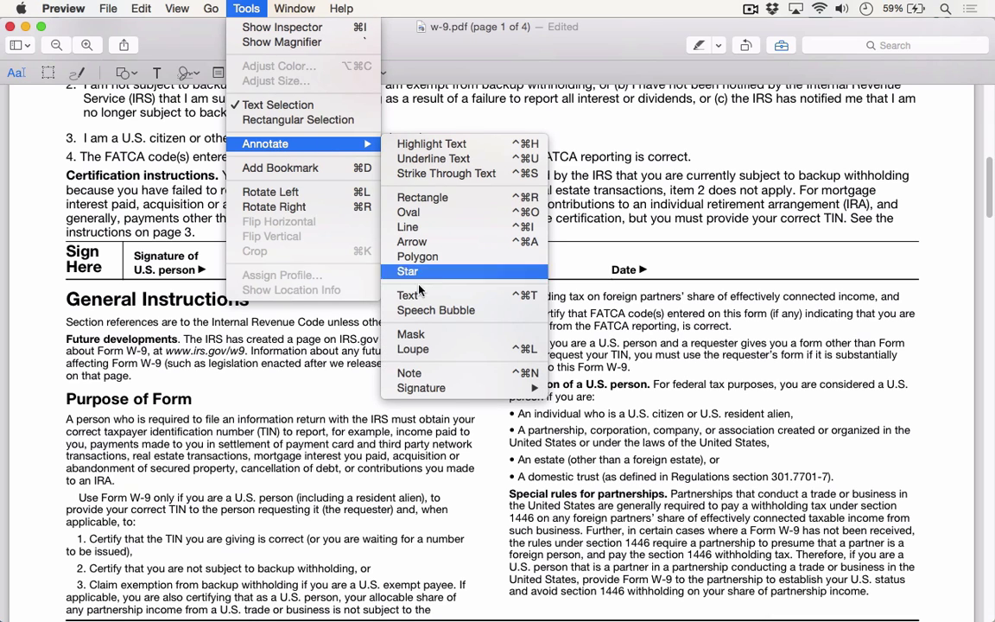
mouse_move(440, 388)
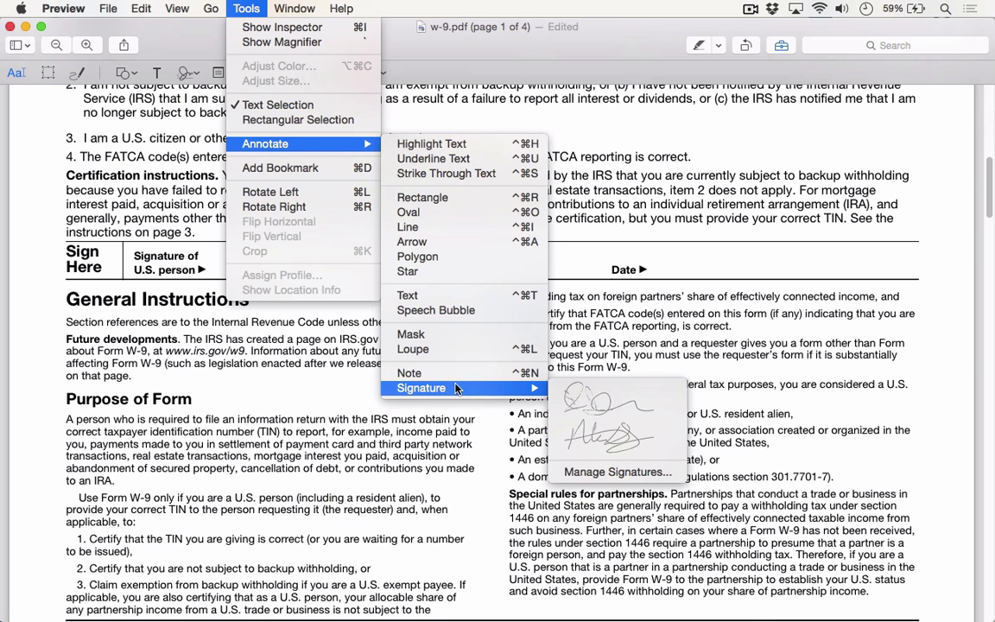
click(615, 472)
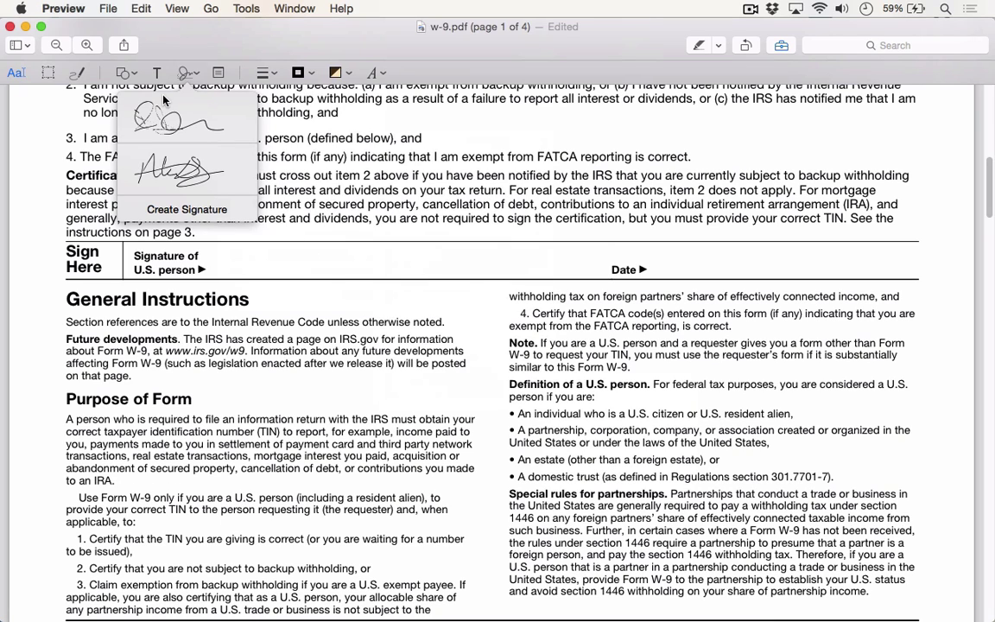
Draw a new signature on the trackpad and save it as a third signature
click(170, 210)
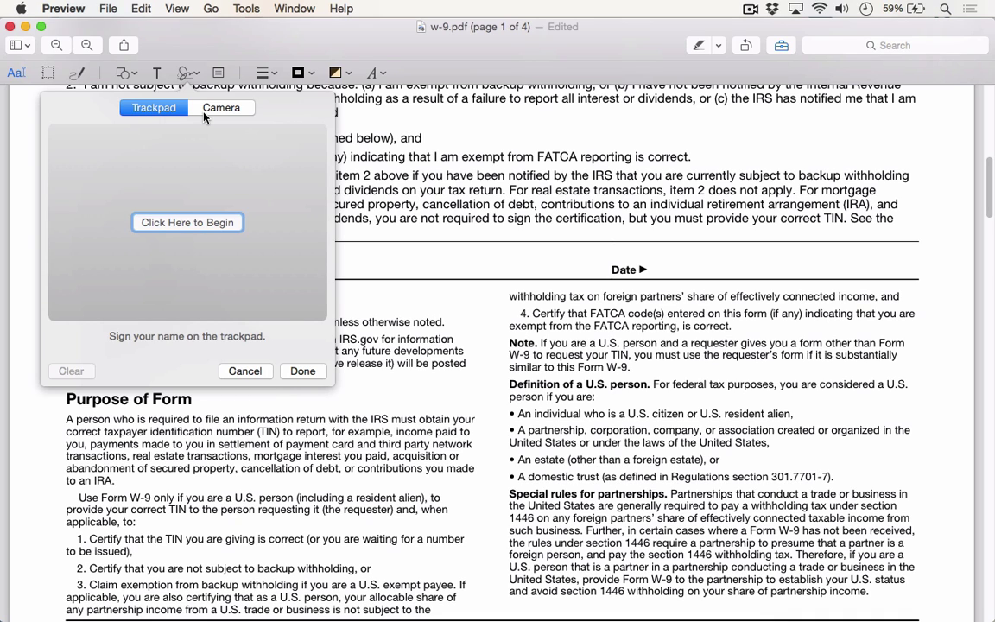
click(190, 222)
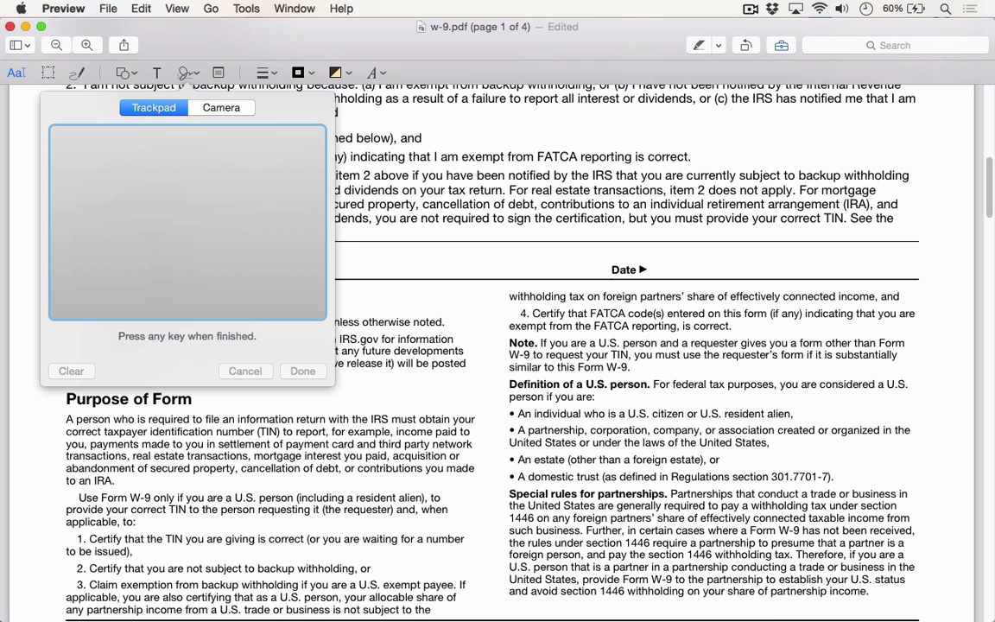
mouse_move(71, 277)
mouse_down()
mouse_move(103, 197)
mouse_move(181, 166)
mouse_move(209, 247)
mouse_move(308, 256)
mouse_move(58, 281)
mouse_up()
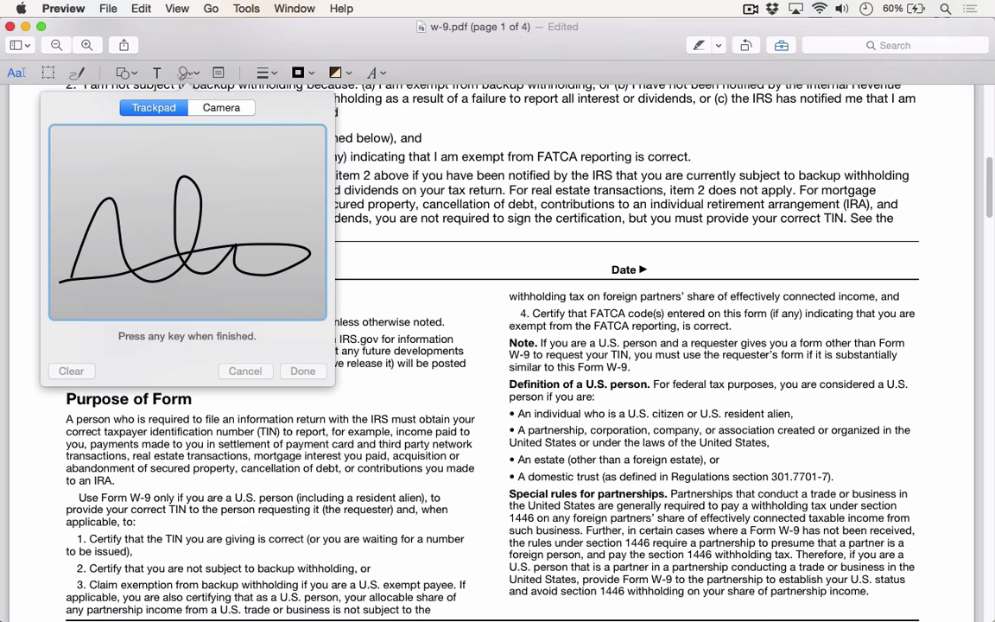
key(space)
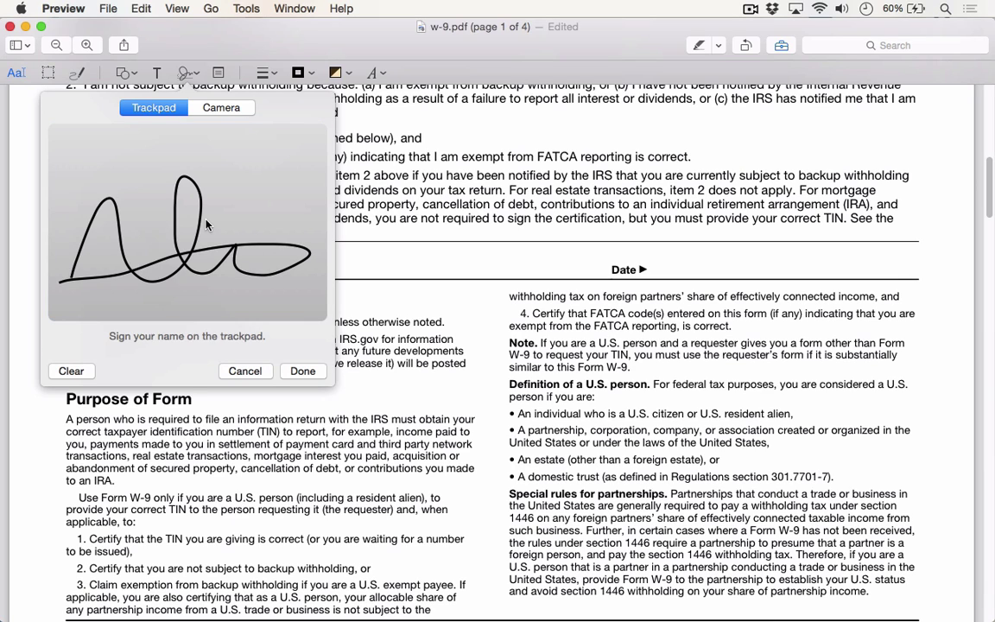
click(303, 370)
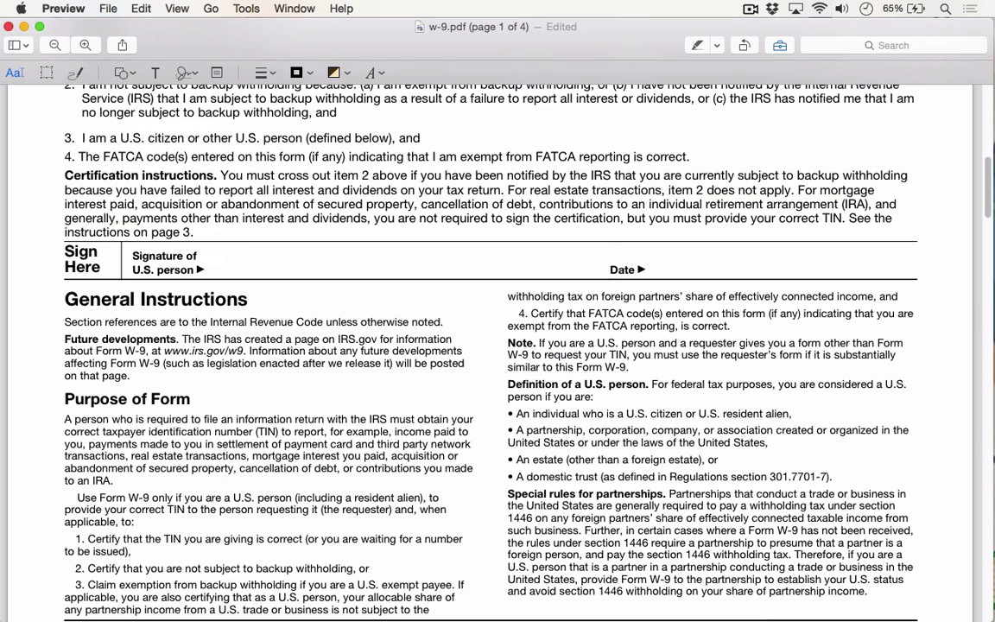
Create a fourth signature by holding a signed paper up to the camera, then save it
click(197, 69)
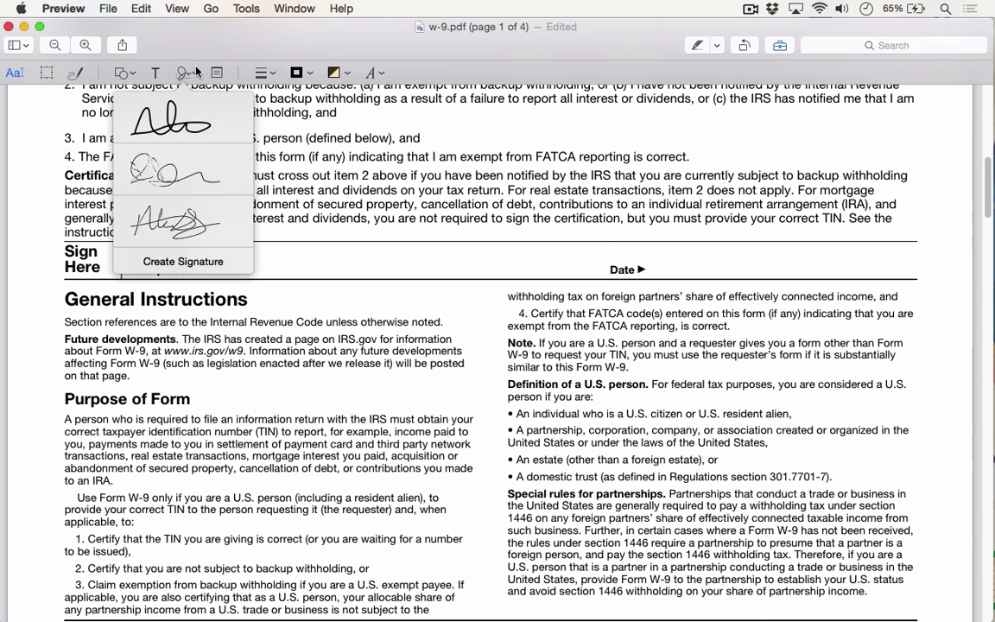
click(198, 264)
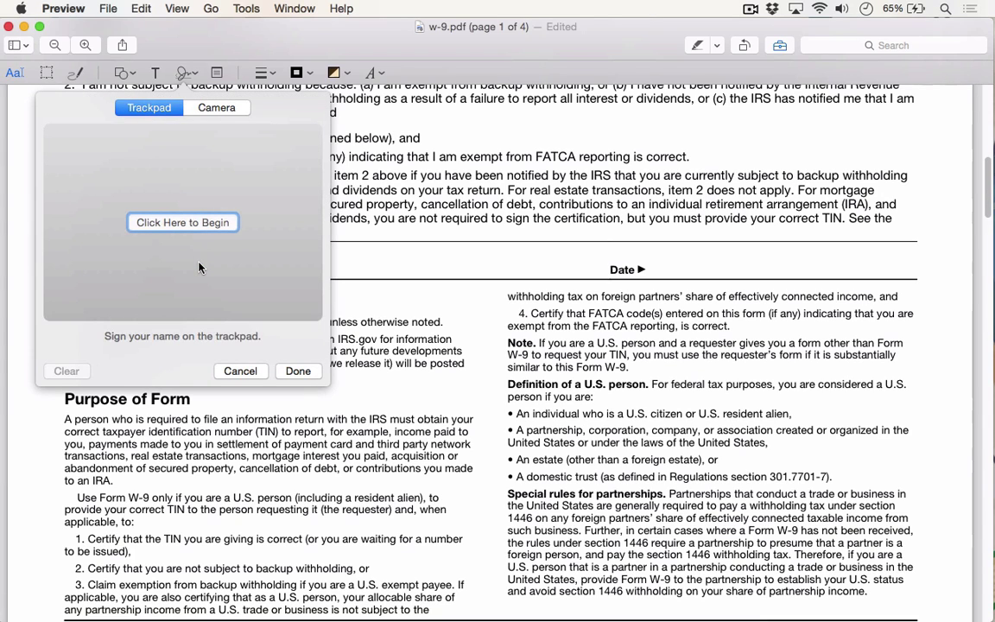
click(203, 109)
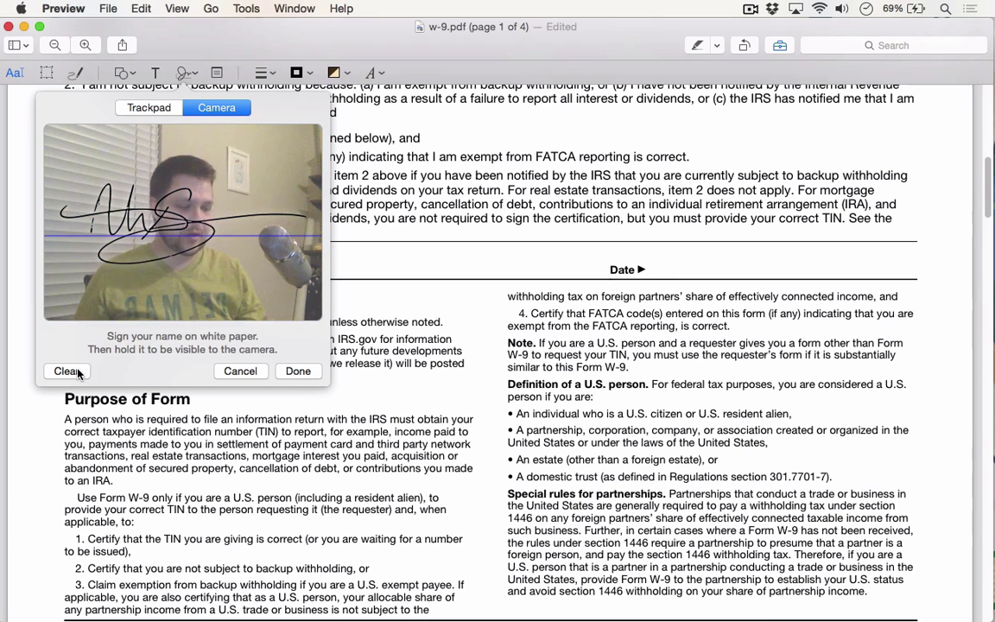
click(296, 371)
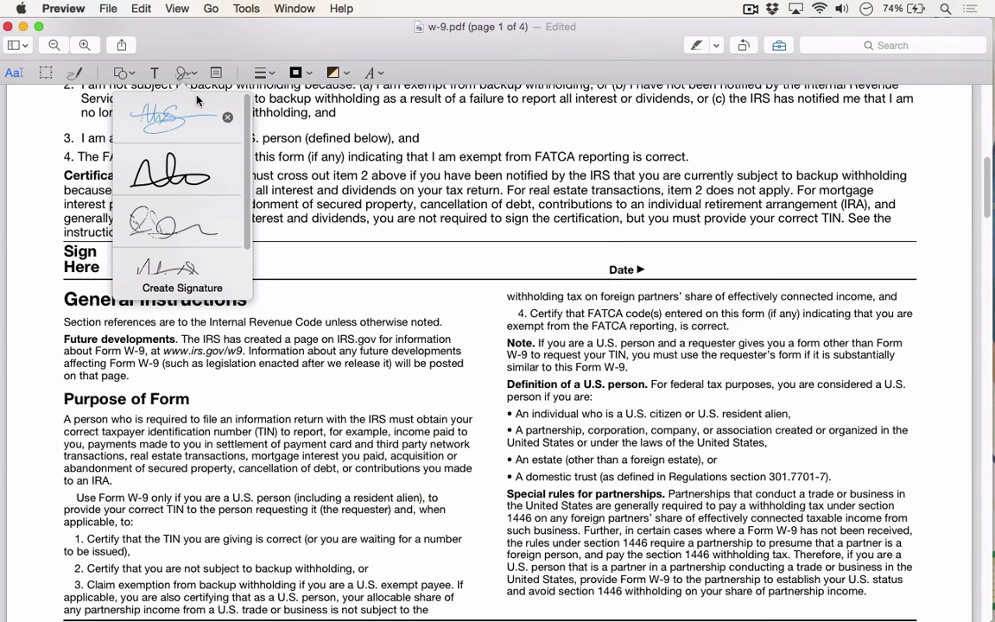
Insert the camera-scanned signature, move it onto the Signature of U.S. person line, and shrink it to fit
click(197, 101)
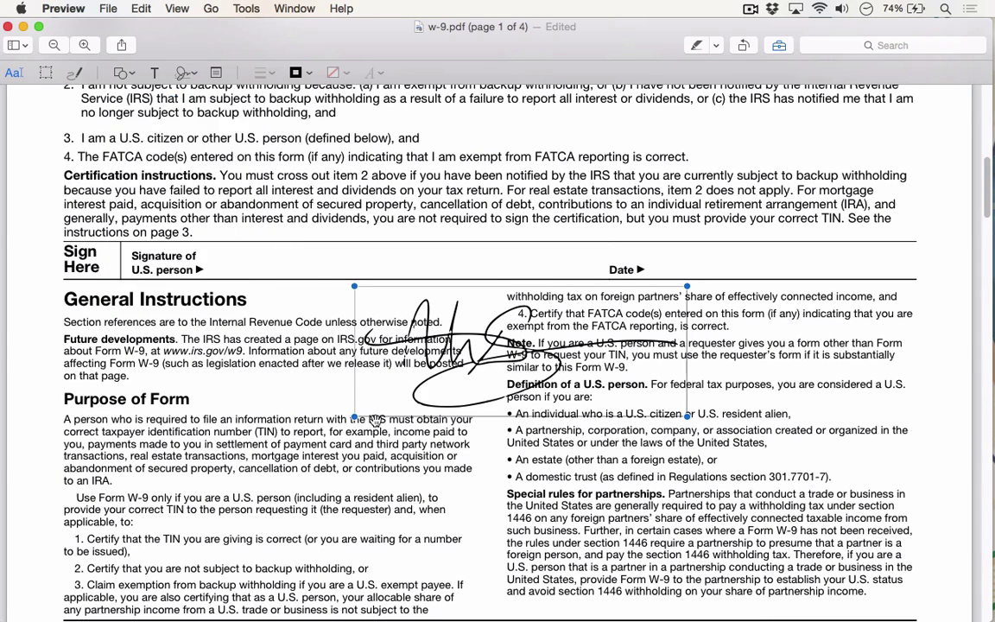
drag(406, 317, 272, 251)
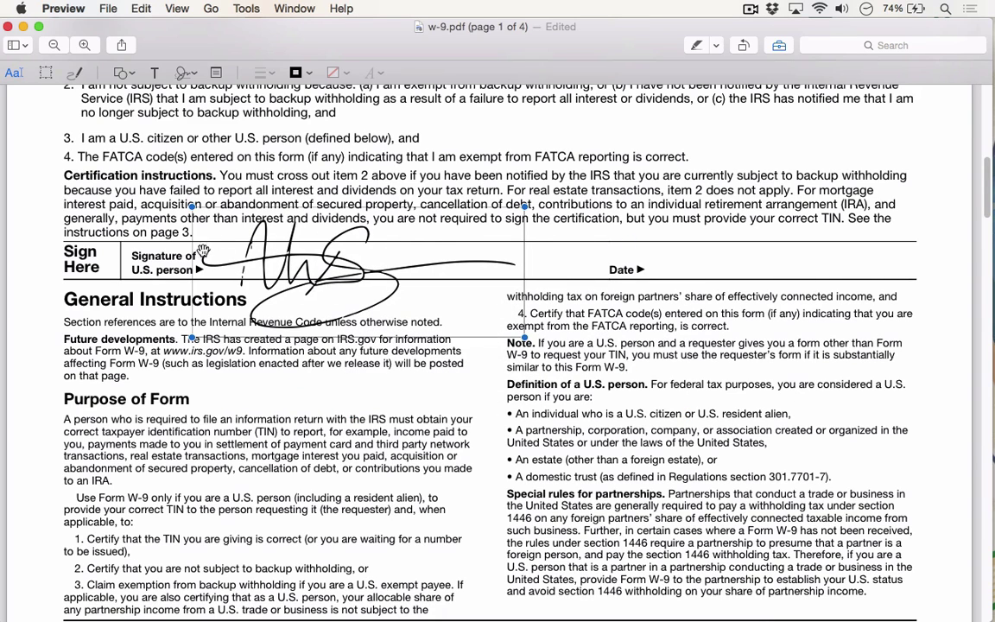
drag(193, 207, 328, 266)
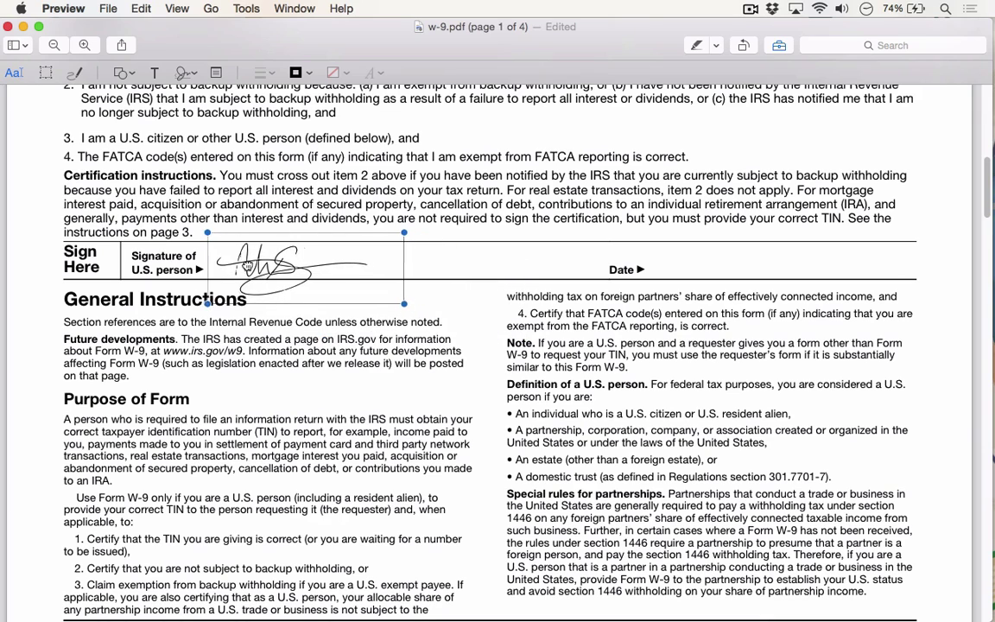